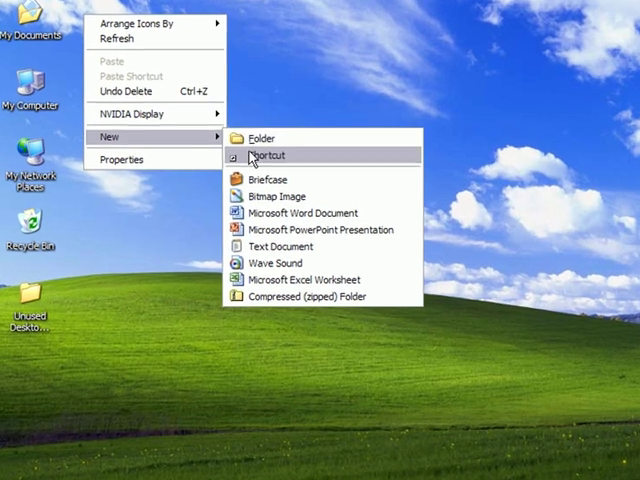
Start a new desktop shortcut pointing at %windir%\system32\rundll32.exe.
click(247, 146)
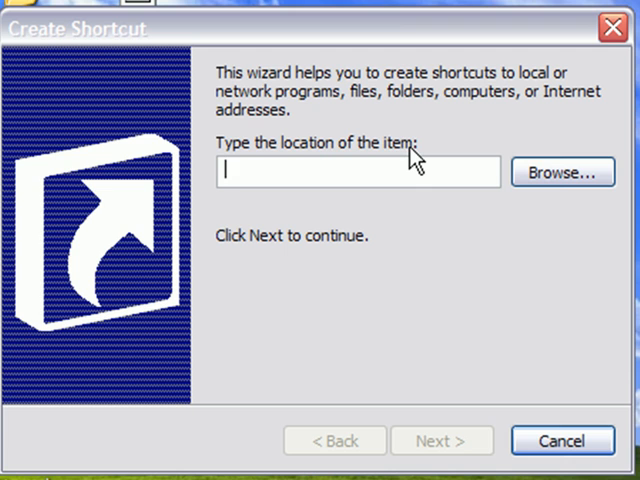
text(%w)
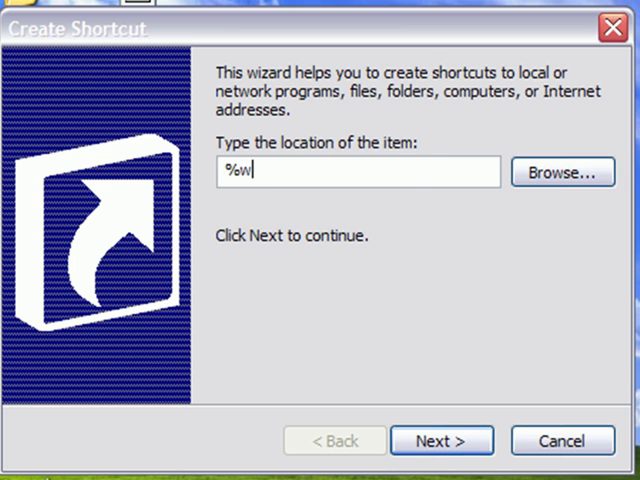
text(indir)
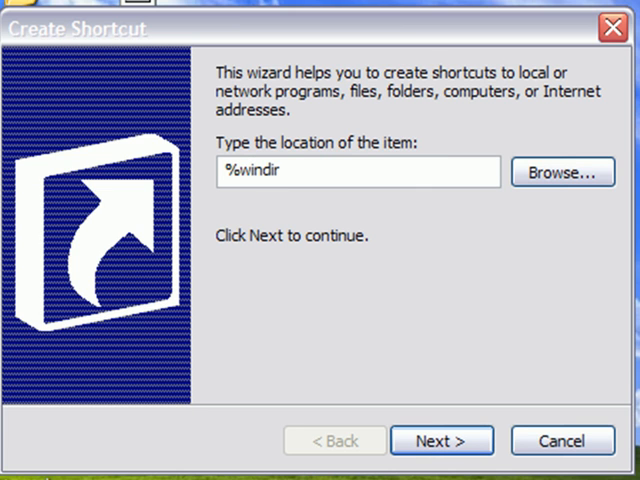
text(%)
text(\sys)
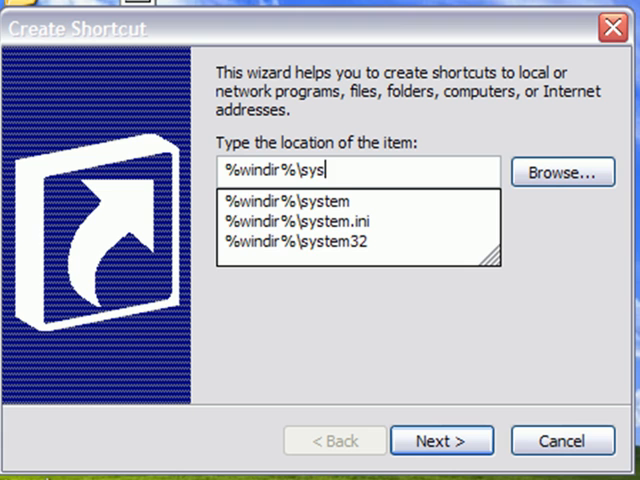
text(tem32)
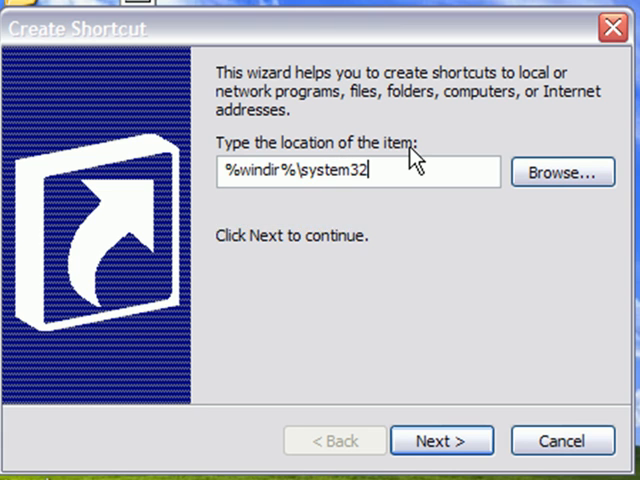
text(\)
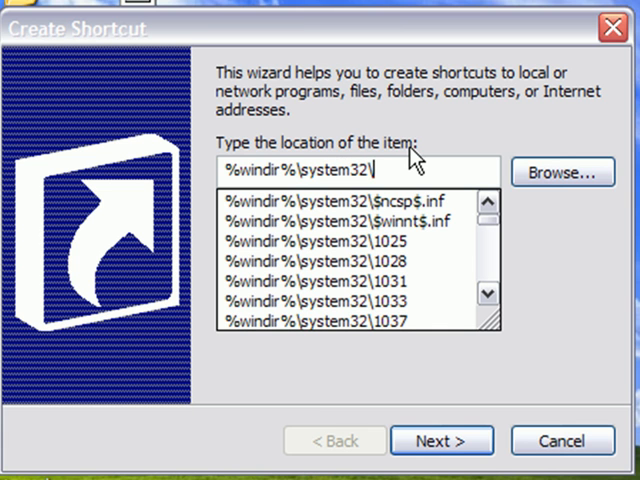
text(run)
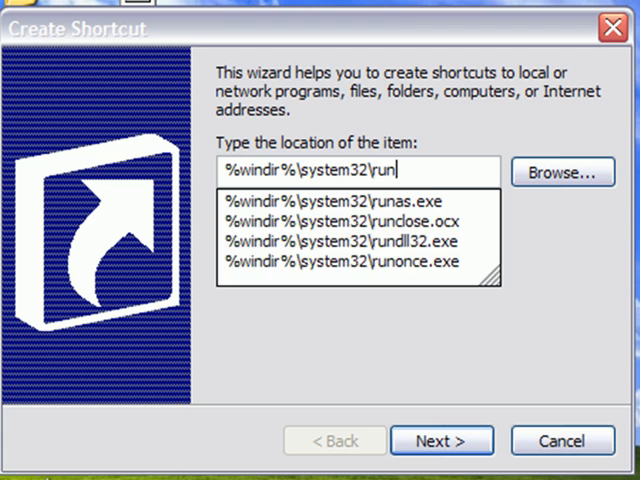
text(dll)
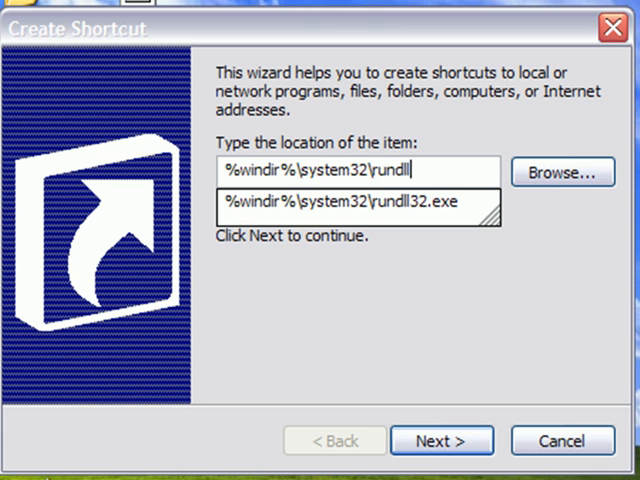
text(3)
text(2.e)
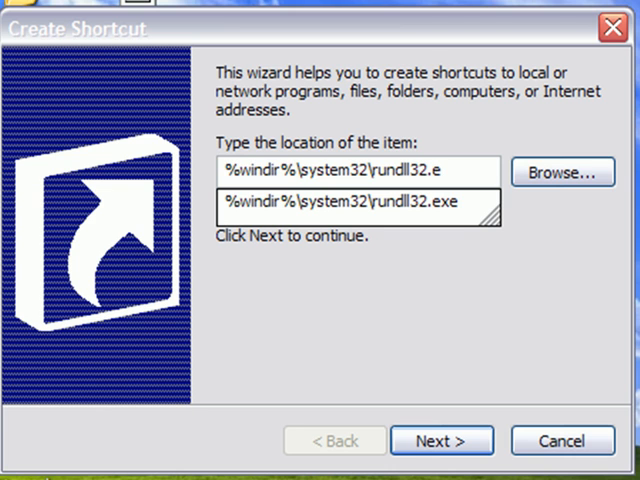
text(xe)
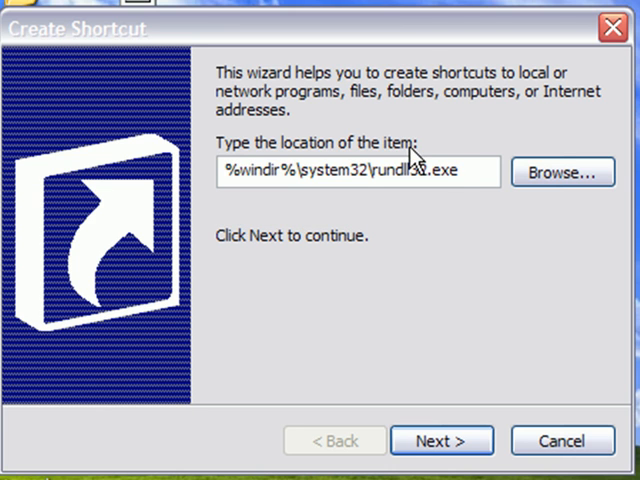
text( ad)
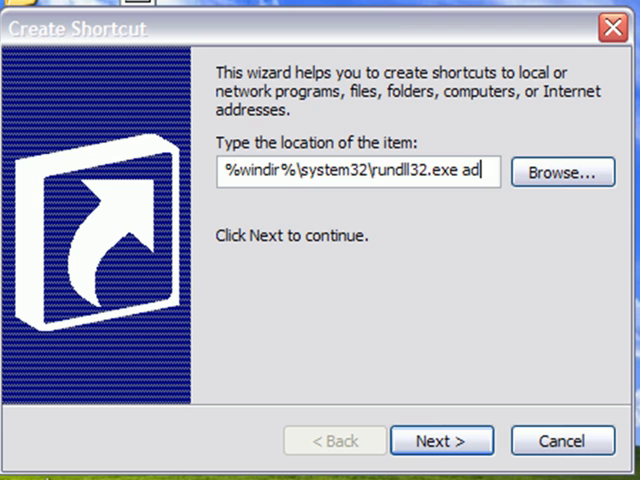
text(vap)
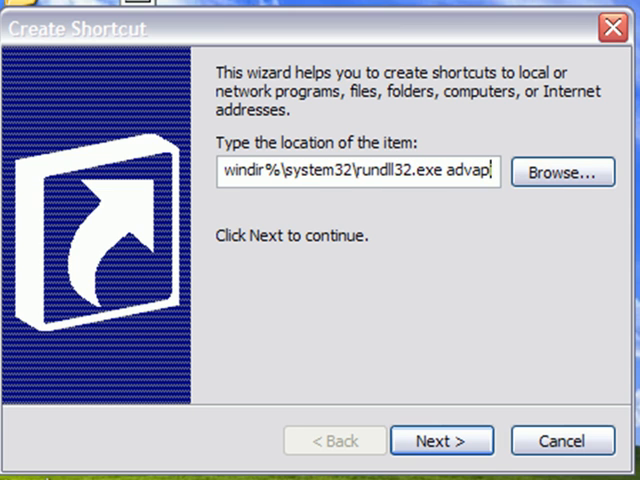
text(i32)
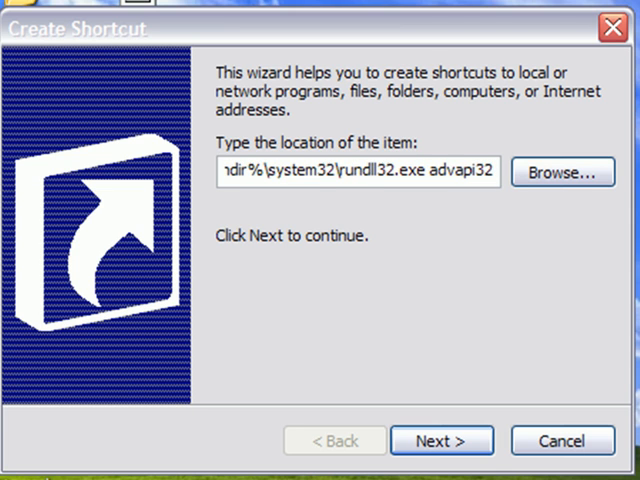
text(.dl)
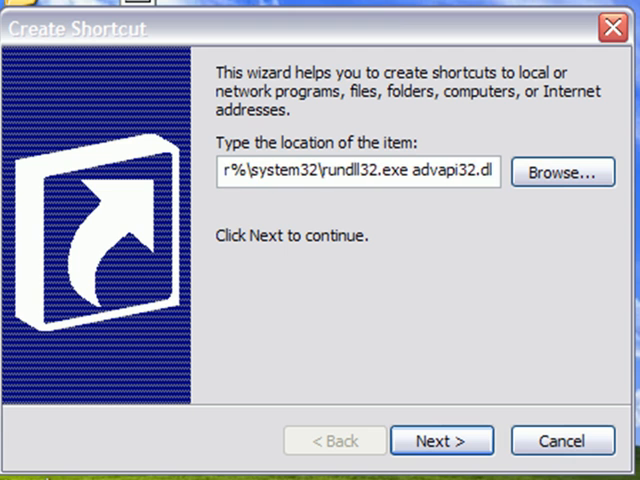
text(l,Rro)
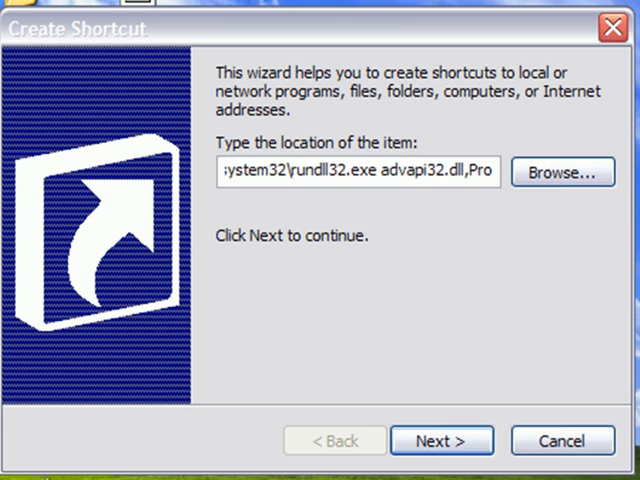
text(cess)
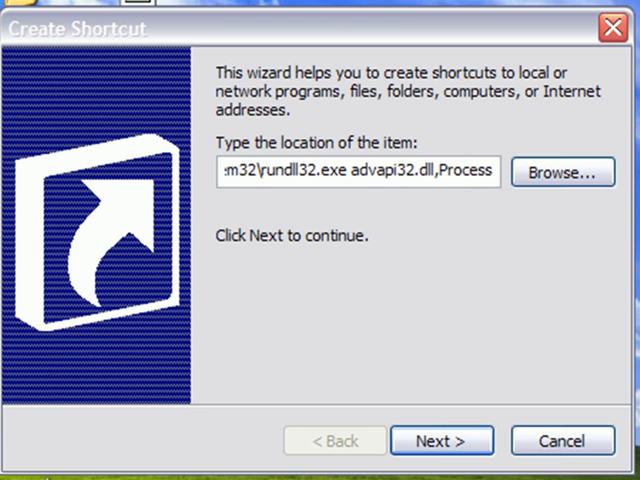
text(Idle)
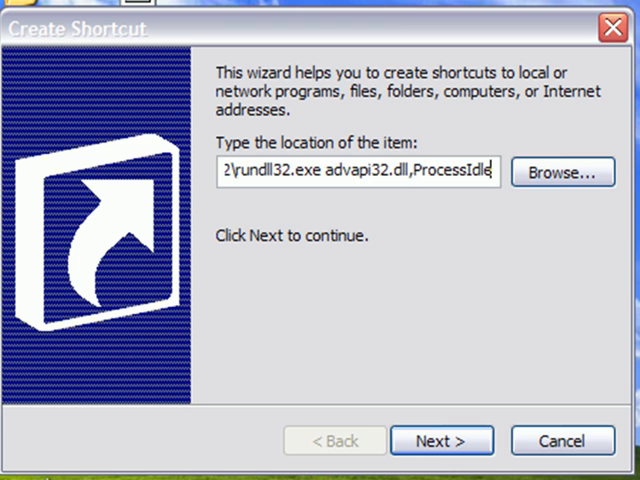
text(Tasks)
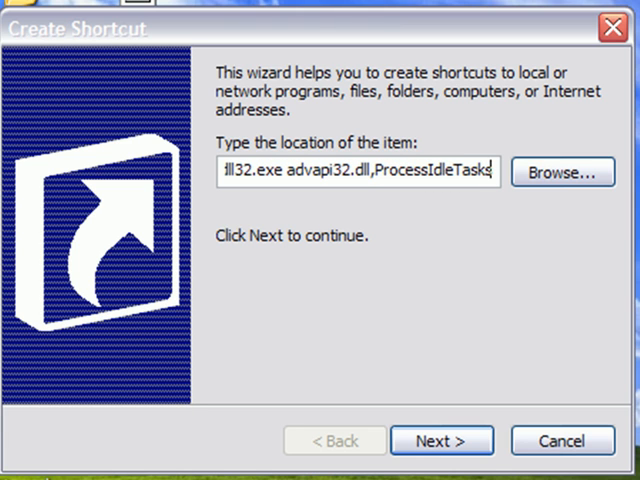
Accept the location and name the shortcut 'Clear Memory OR AnyNameYouWant' instead of rundll32.
click(464, 452)
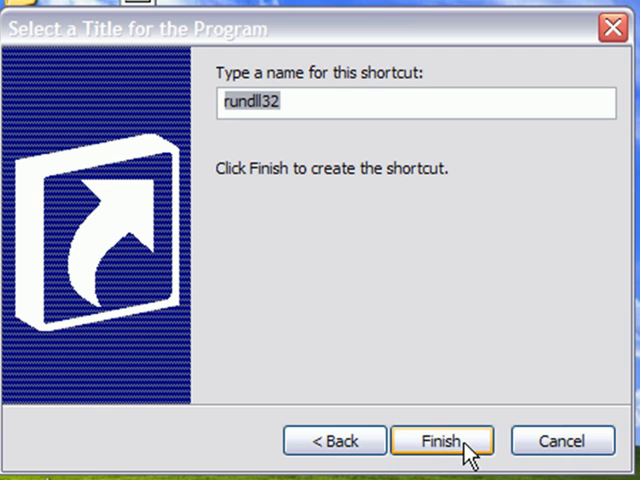
text(Cl)
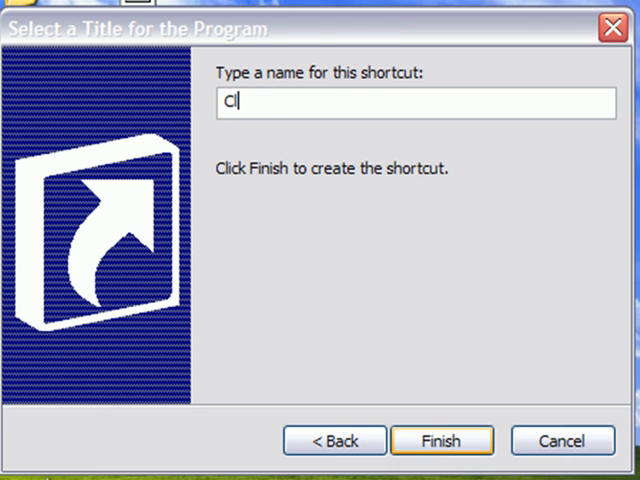
text(ear Mem)
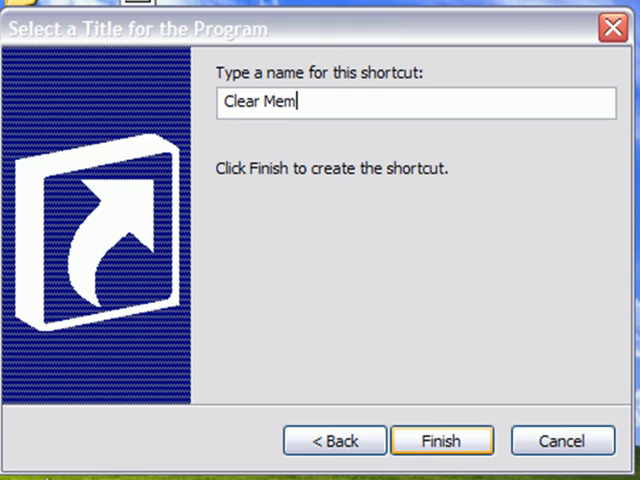
text(ory)
text( OR An)
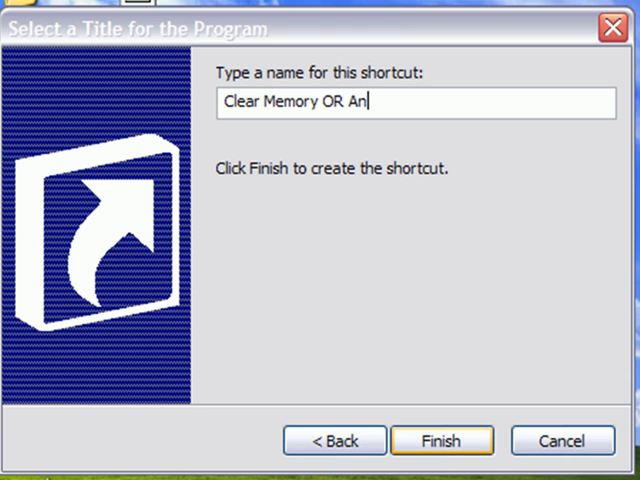
text(yName)
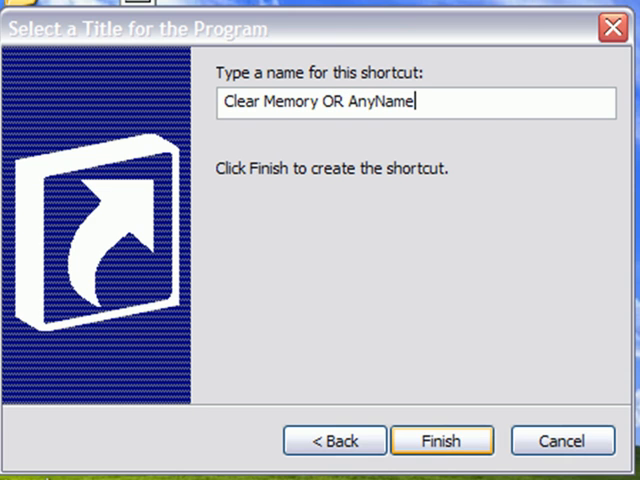
text(YouWant)
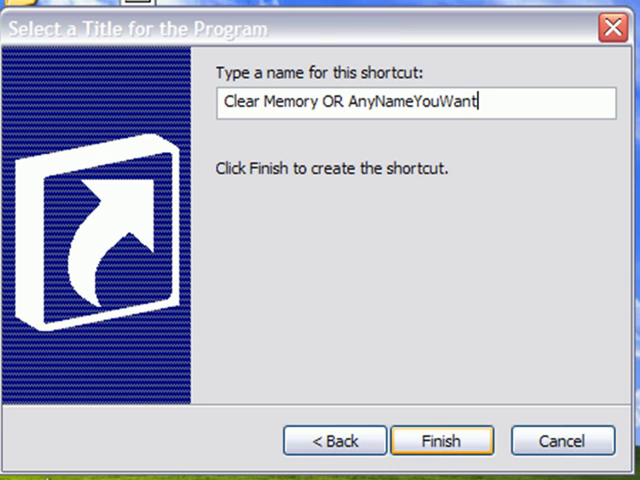
text(.)
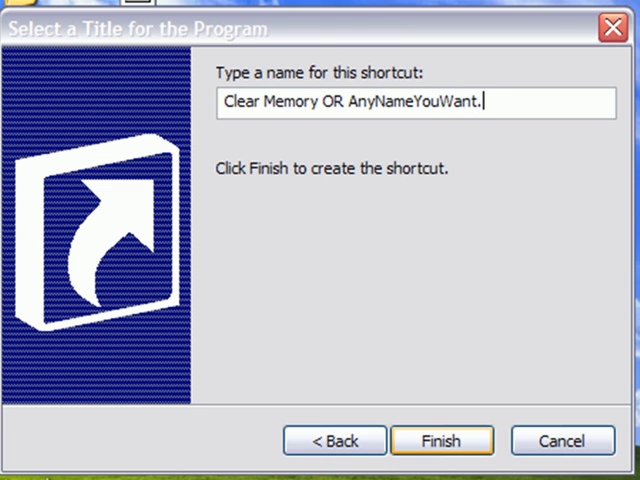